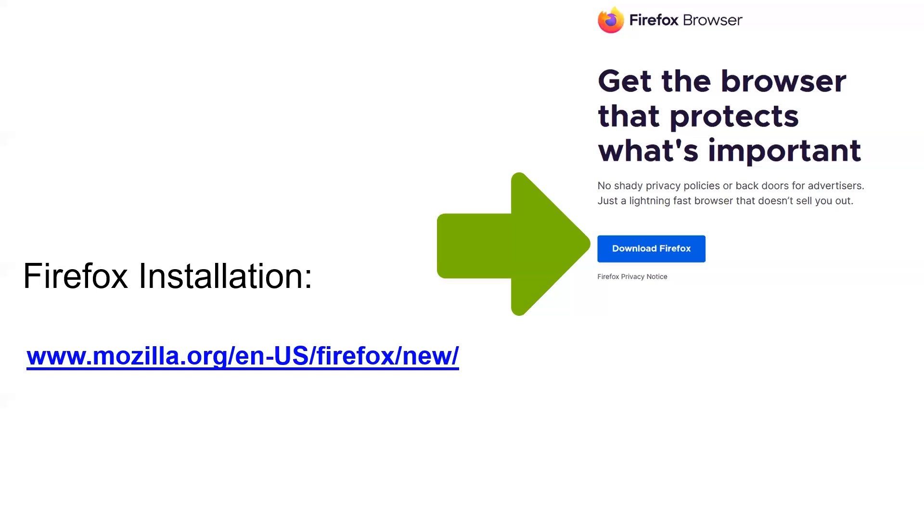
key(Right)
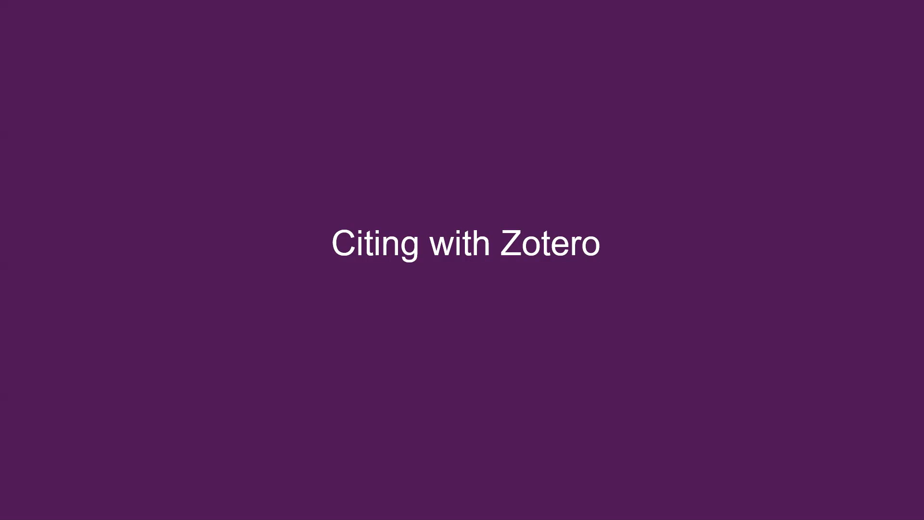
Switch to Firefox and save the open JSTOR article "W.E.B. Du Bois's Talented Tenth: A Quantitative Assessment" to Zotero.
key(alt+Tab)
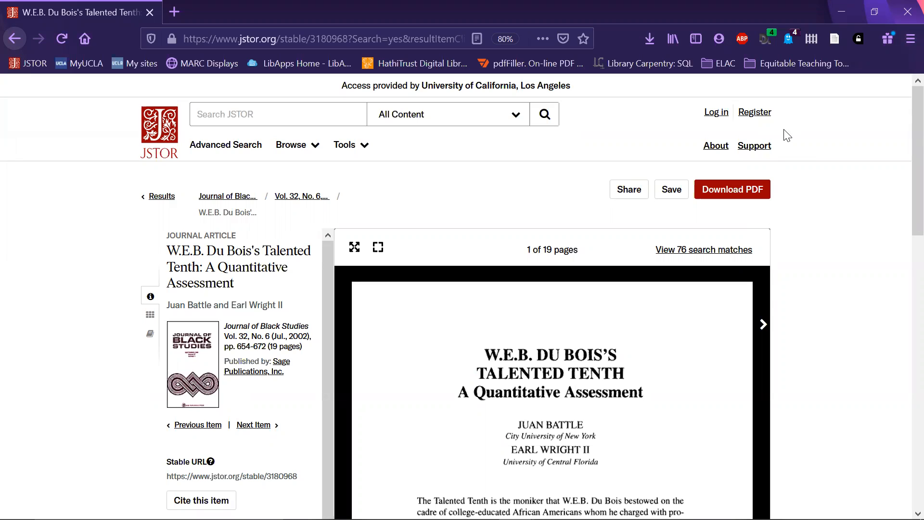
click(833, 37)
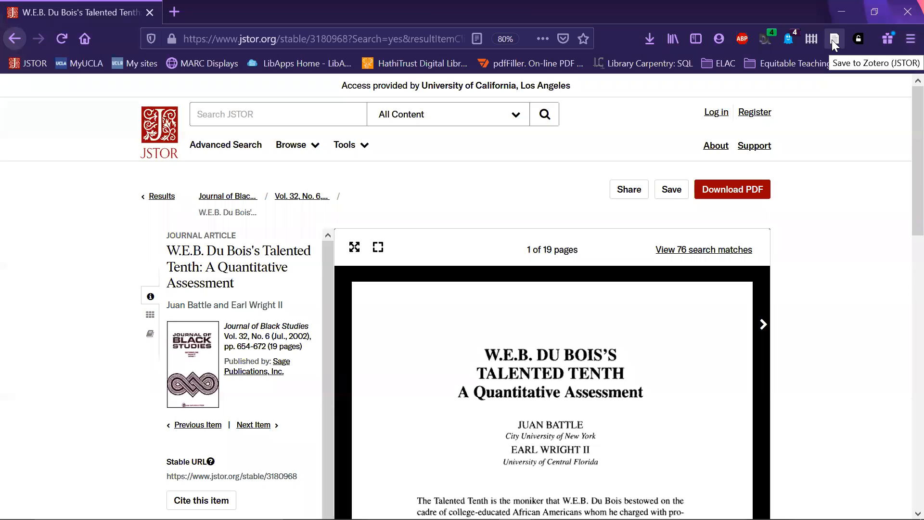
click(834, 38)
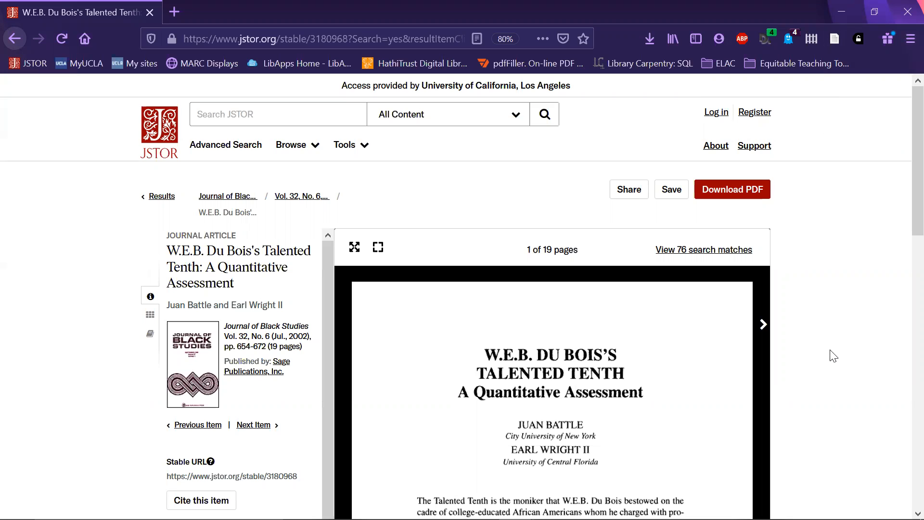
Switch to Zotero and open the ELAC Research collection to check the saved article.
key(alt+Tab)
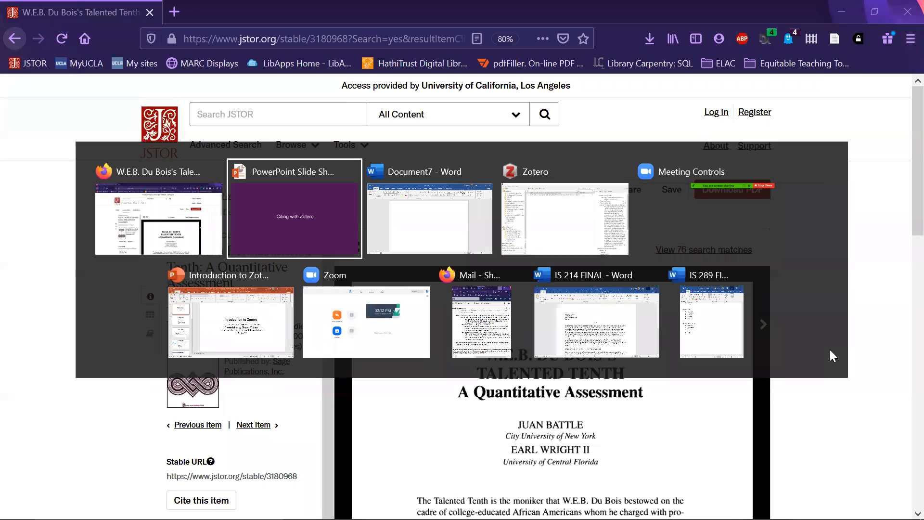
key(Tab)
key(Tab)
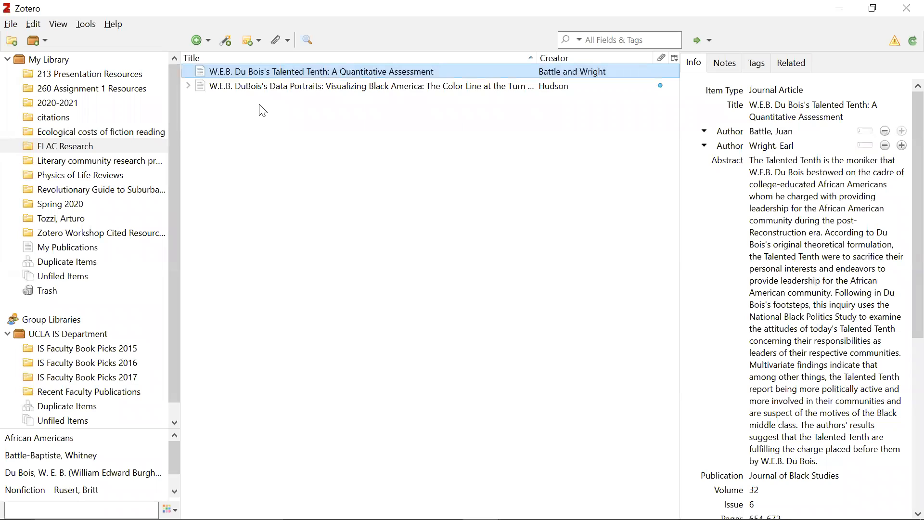
click(94, 145)
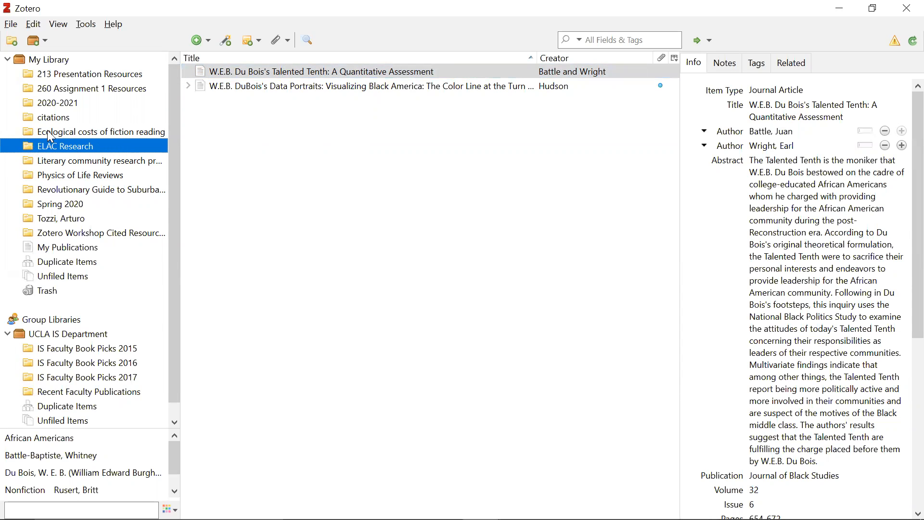
Create a new collection named Workshop in My Library.
click(55, 65)
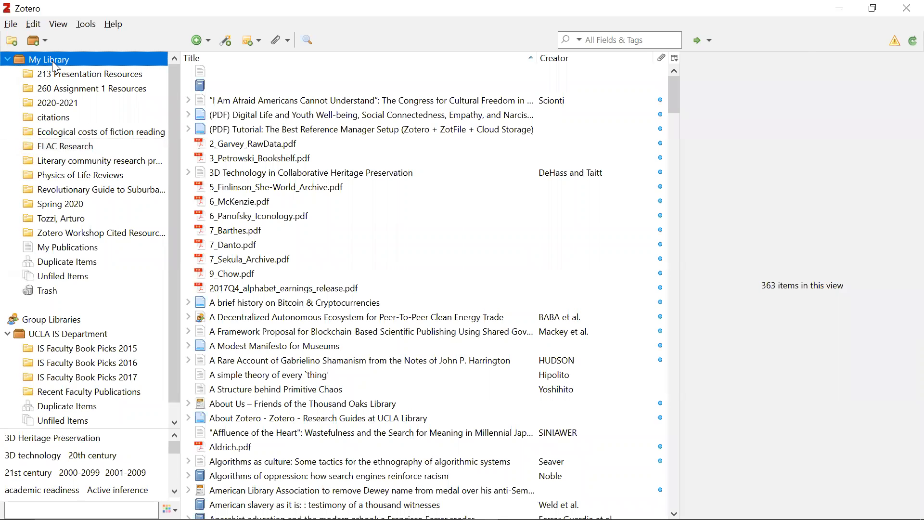
right_click(53, 61)
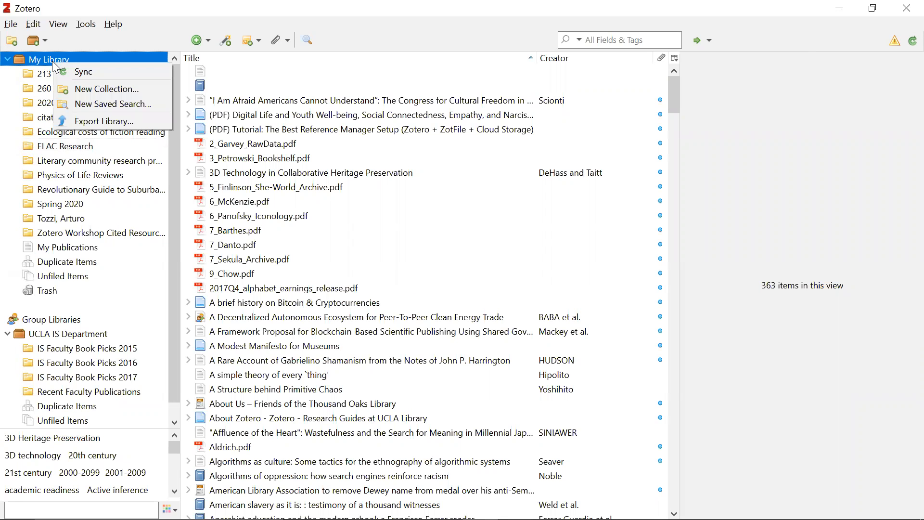
click(88, 89)
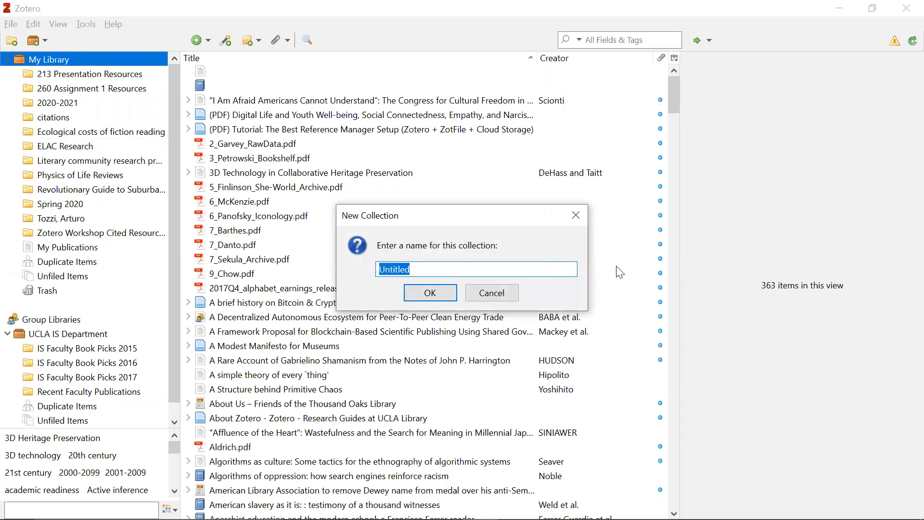
text(Workshop)
click(446, 292)
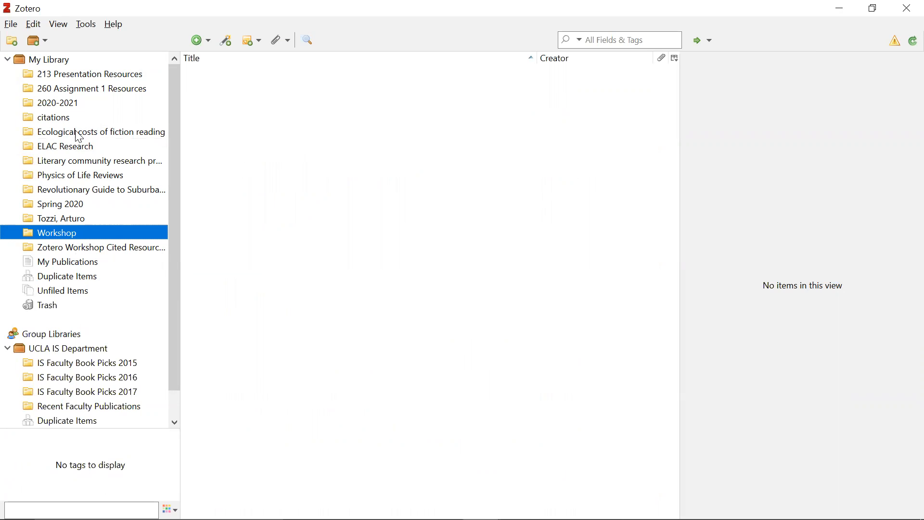
Add the "W.E.B. Du Bois's Talented Tenth" article from ELAC Research to the Workshop collection and open that collection.
click(80, 147)
click(270, 74)
drag(270, 74, 60, 238)
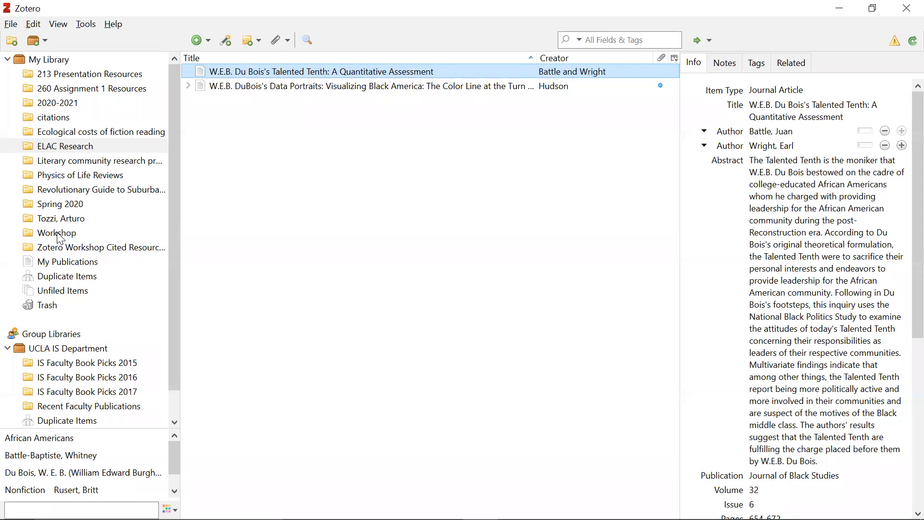
click(60, 236)
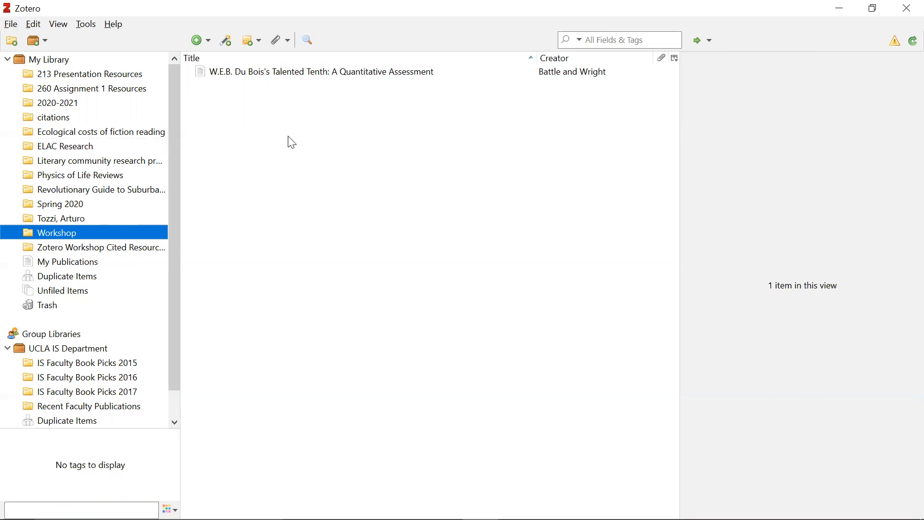
Create a bibliography from the Talented Tenth article in Modern Language Association 8th edition style, in English (US), copied to the clipboard.
click(267, 76)
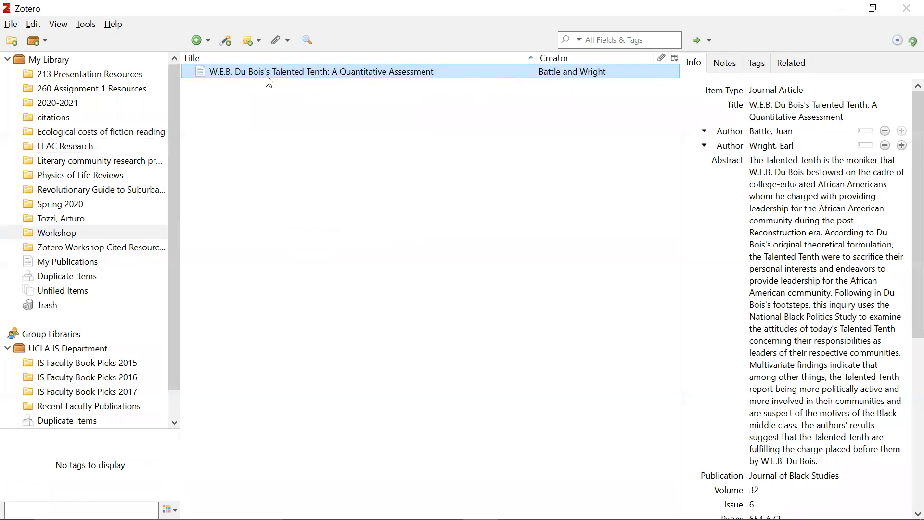
right_click(448, 73)
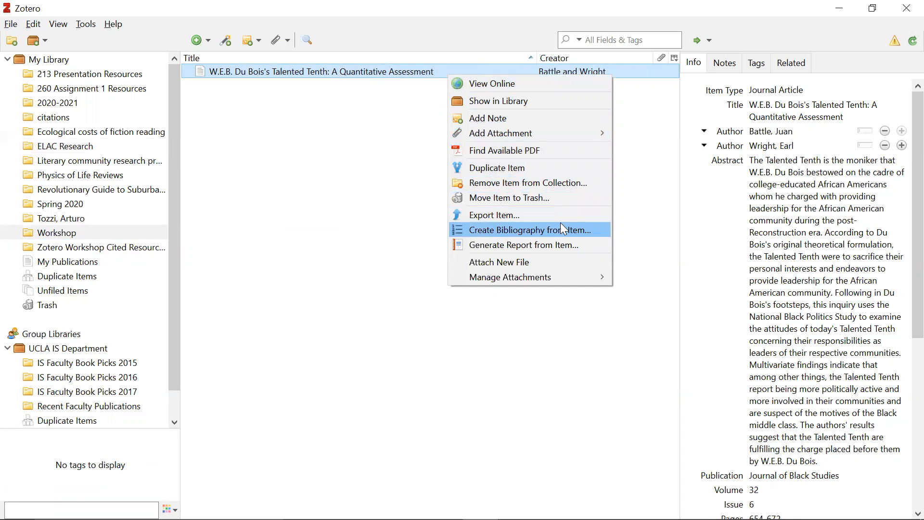
click(573, 231)
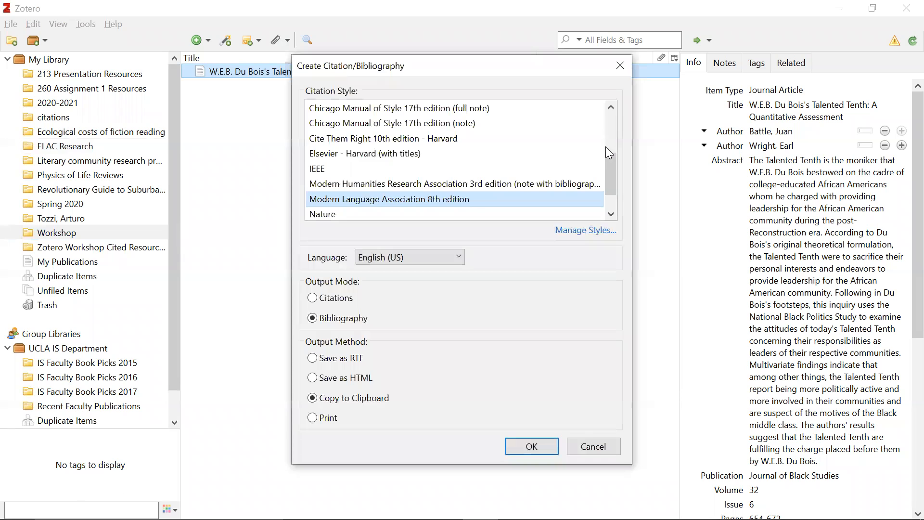
drag(609, 162, 615, 183)
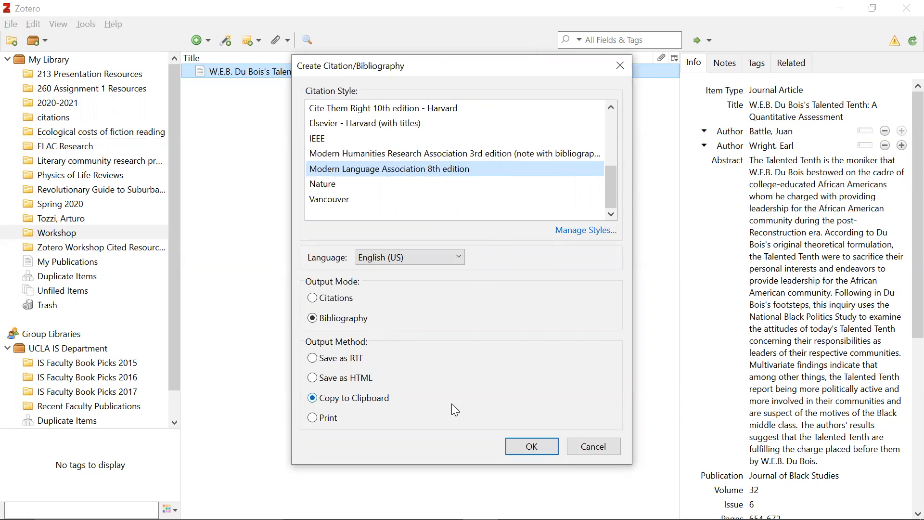
click(526, 448)
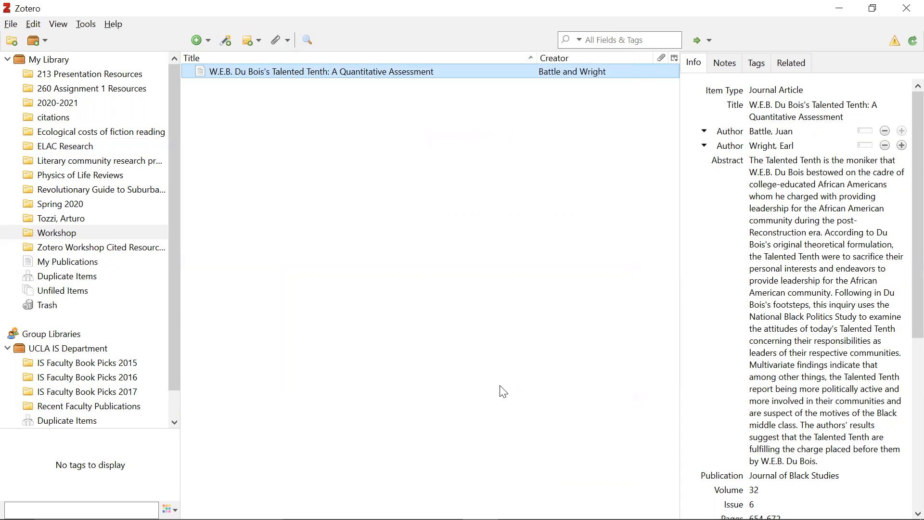
Switch to the blank Word document Document7 and enter the heading "Bibliography" followed by a new line.
key(alt+Tab)
key(alt+Tab)
key(alt+Tab)
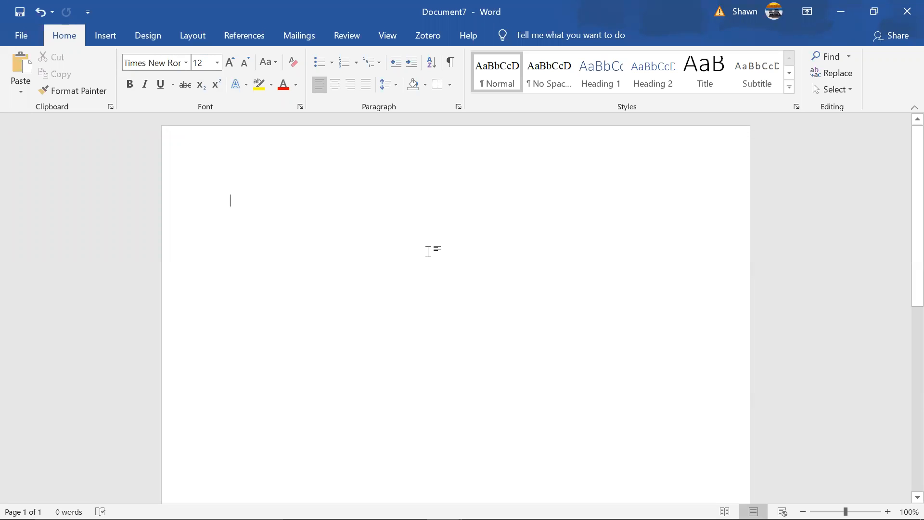
text(Bibliog)
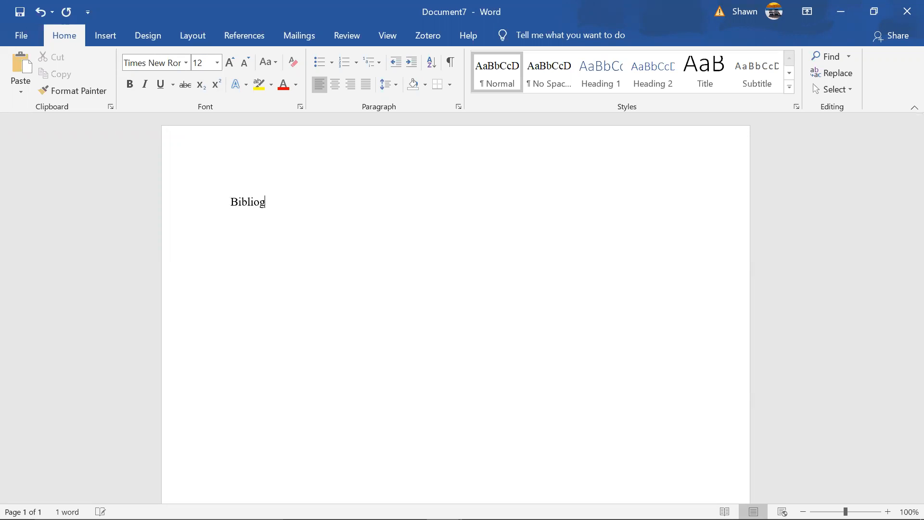
text(raphy)
key(Return)
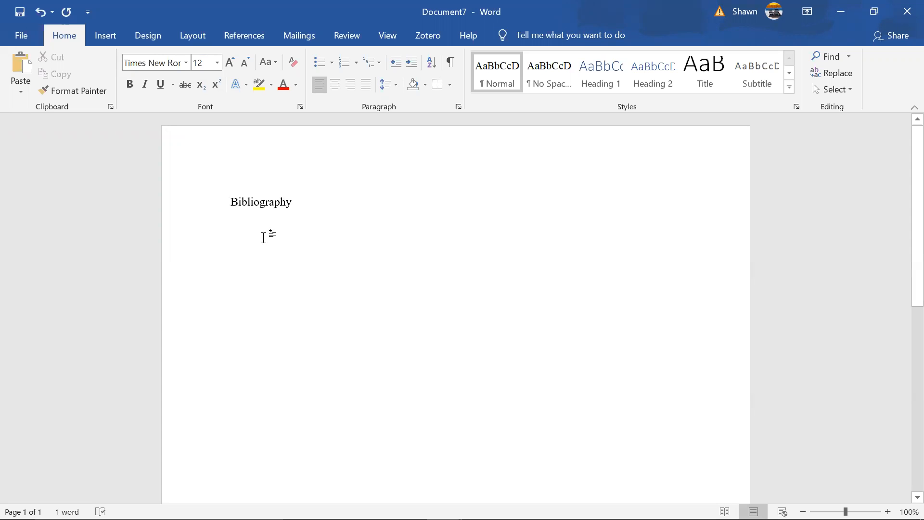
Paste the copied article citation three times below the Bibliography heading, keeping the source formatting.
right_click(243, 231)
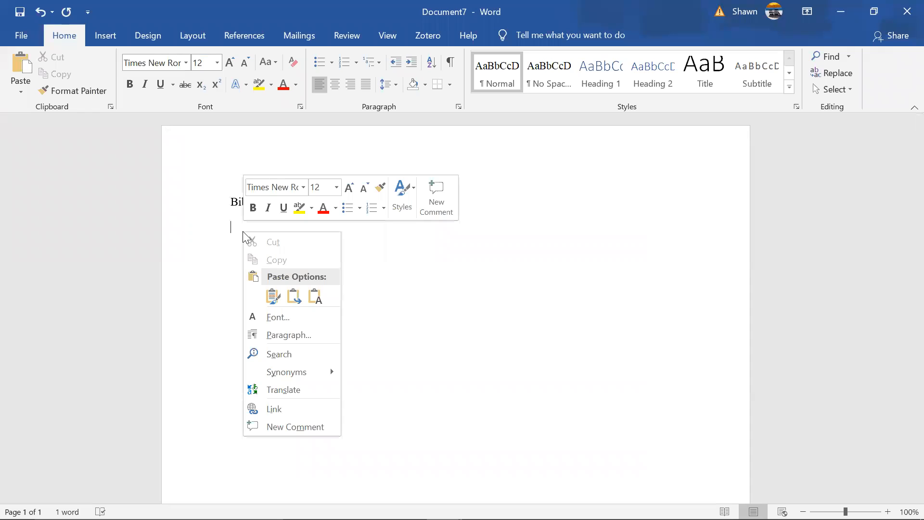
click(272, 296)
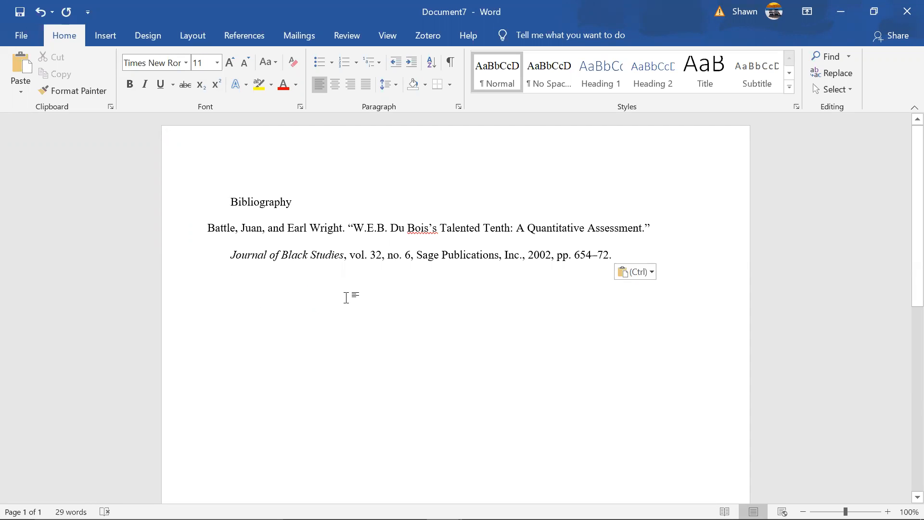
text(Battle, Juan, and Earl Wright. "W.E.B. Du Bois’s Talented Tenth: A Quantitative Assessment." Journal of Black Studies, vol. 32, no. 6, Sage Publications, Inc., 2002, pp. 654–72.)
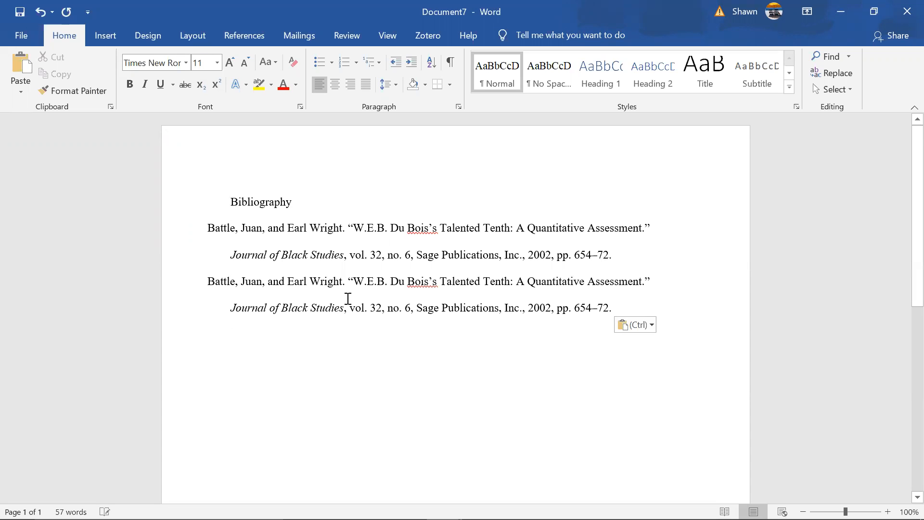
right_click(231, 334)
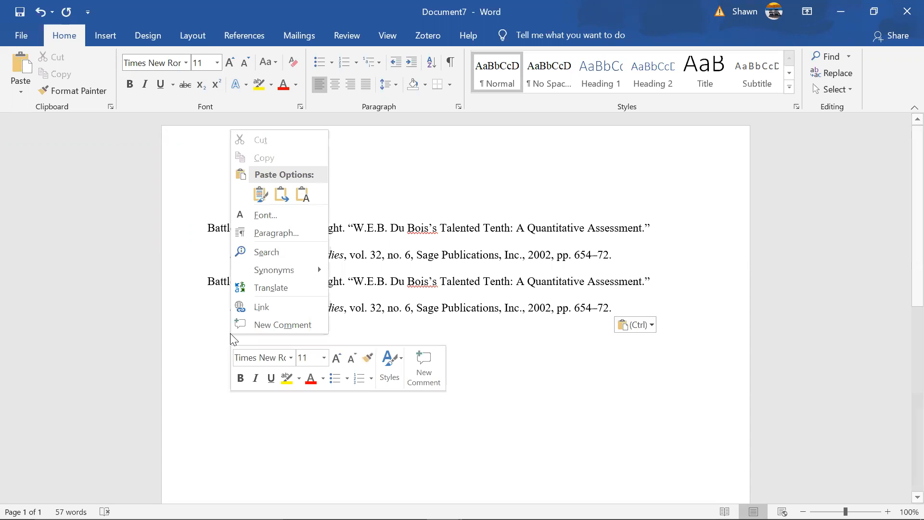
click(260, 194)
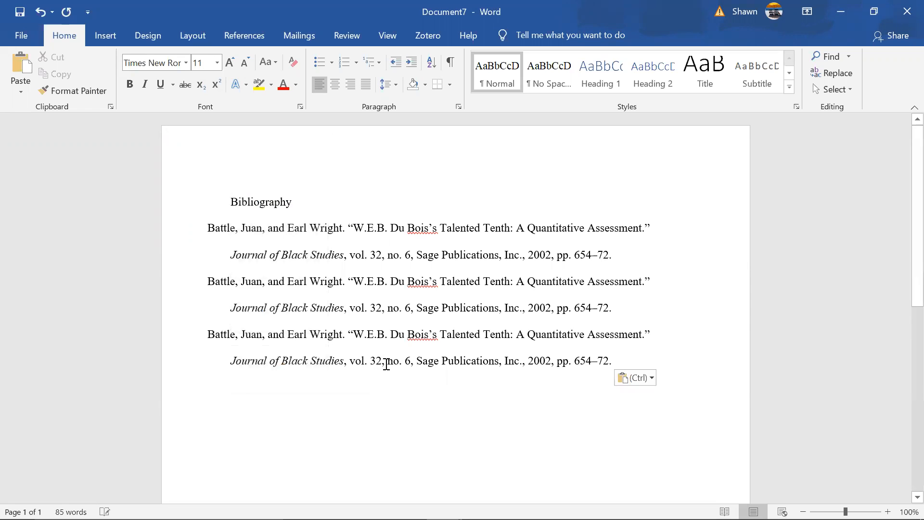
triple_click(620, 358)
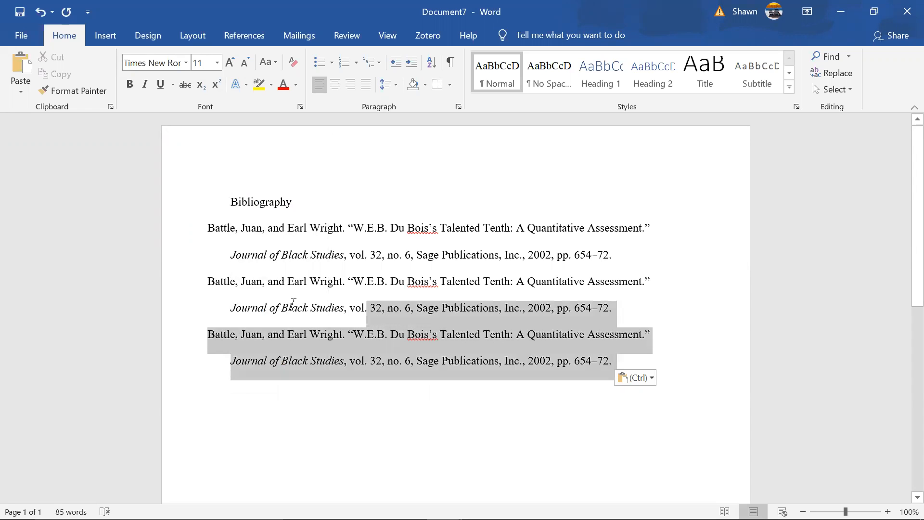
click(345, 342)
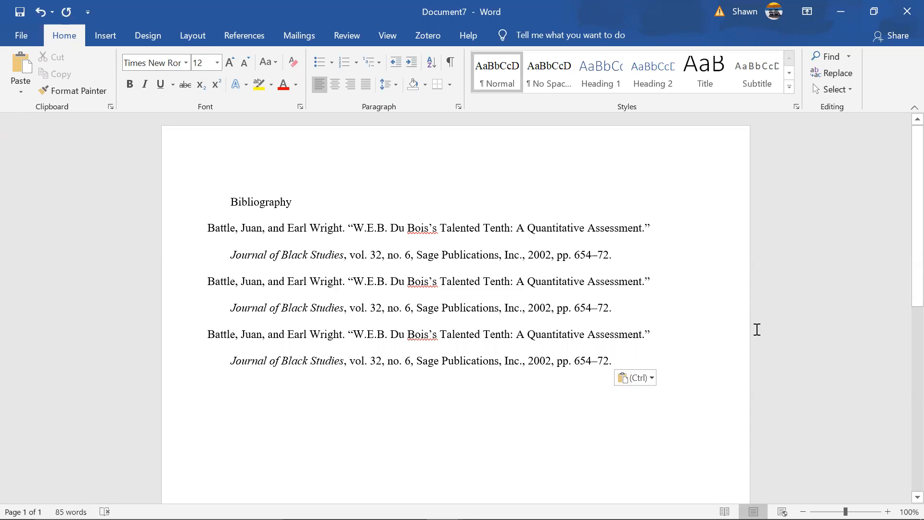
Switch back to the PowerPoint slide show and advance to the slide after "Citing with Zotero".
key(alt+Tab)
key(alt+Tab)
key(alt+Tab)
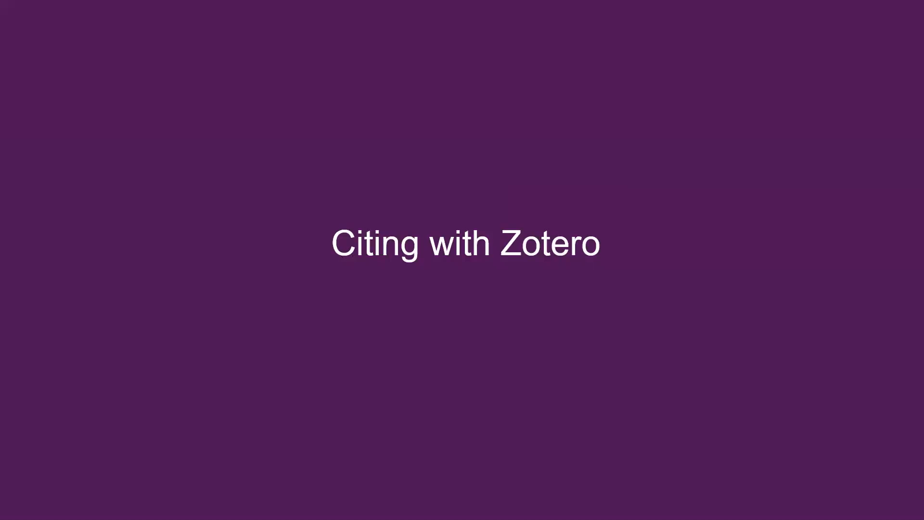
key(Right)
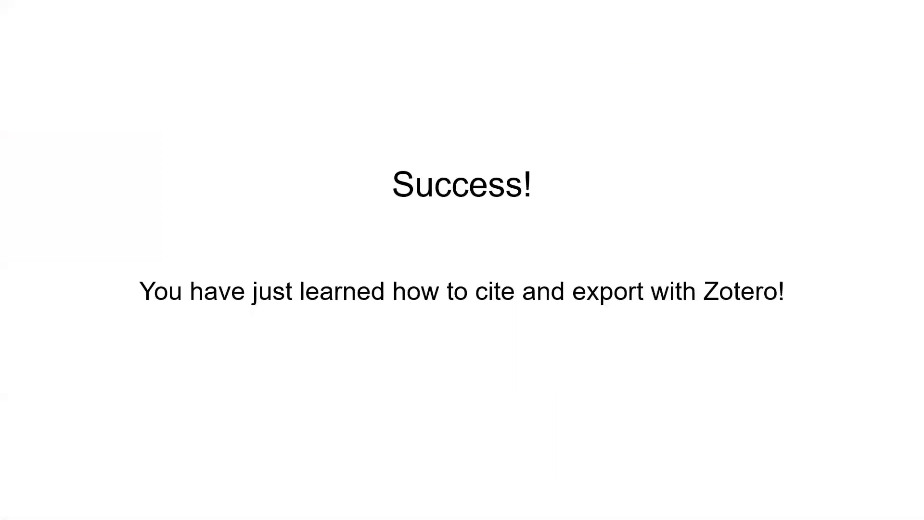